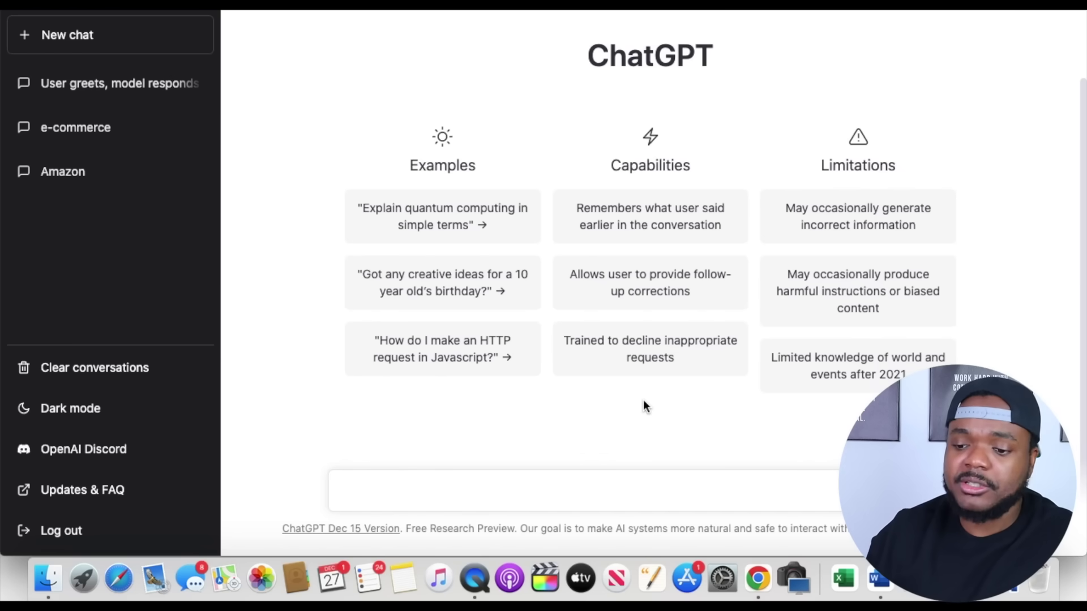
Begin a new ChatGPT conversation from the sidebar, ready for typing a prompt.
click(43, 51)
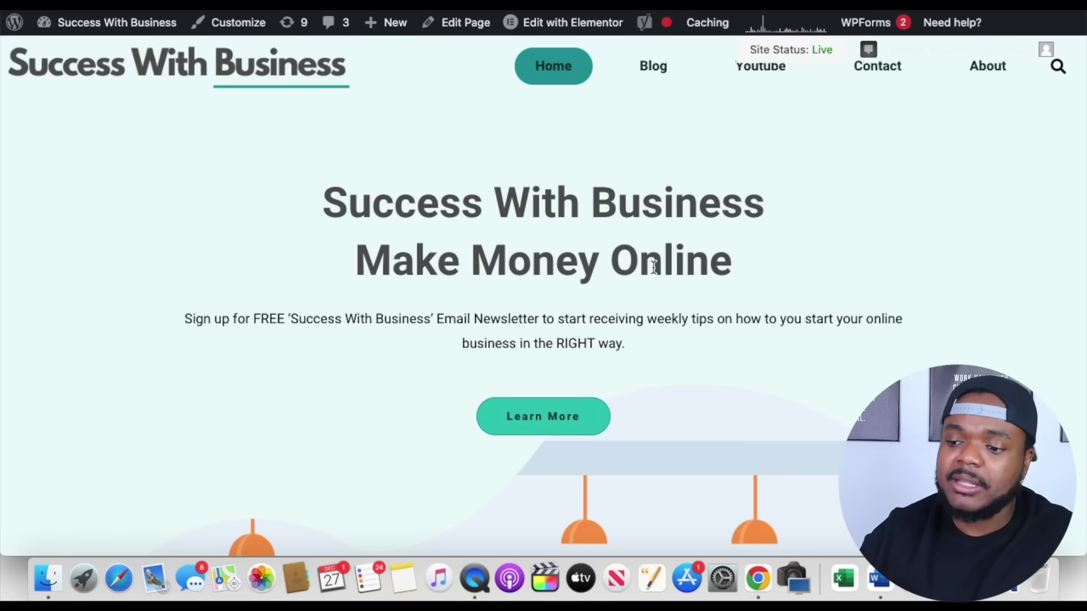
Go to the Blog page and scroll to posts like 'How to Make Money Online Using Google In 2023'.
click(664, 77)
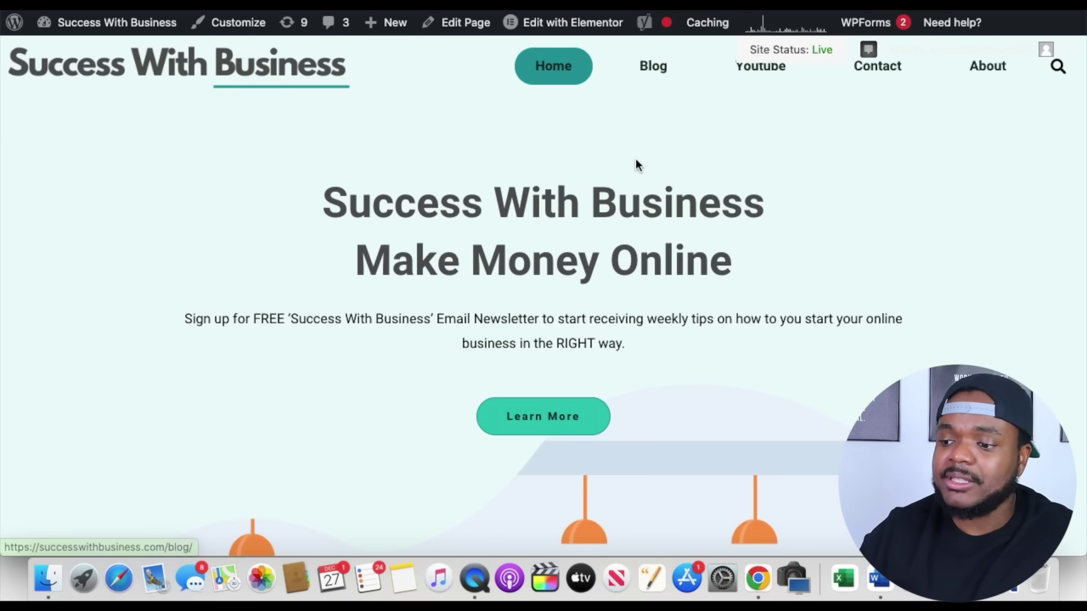
scroll(636, 165, down, 2)
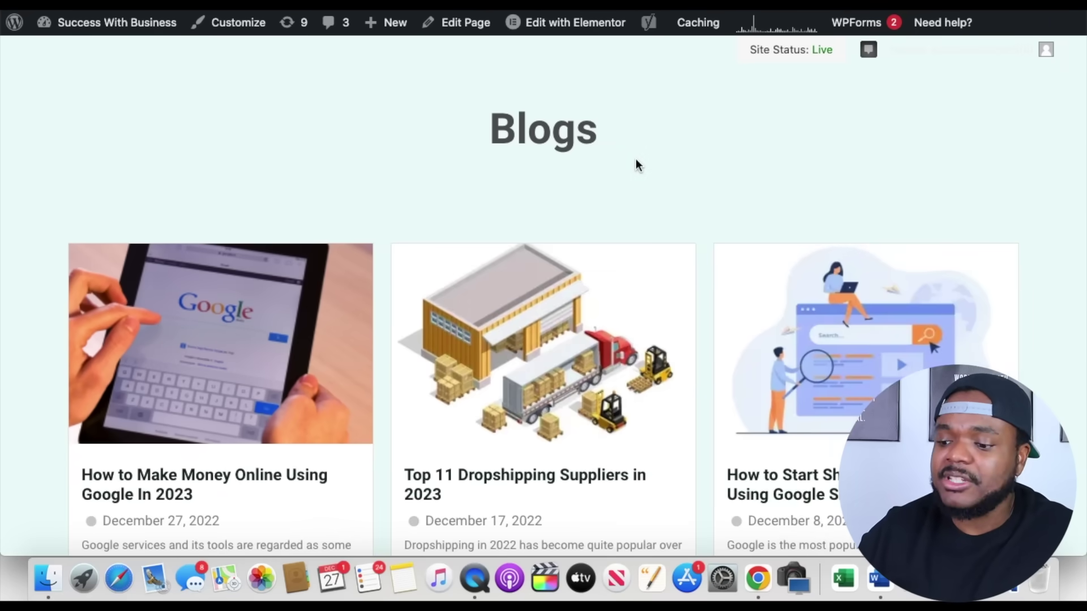
scroll(637, 162, down, 2)
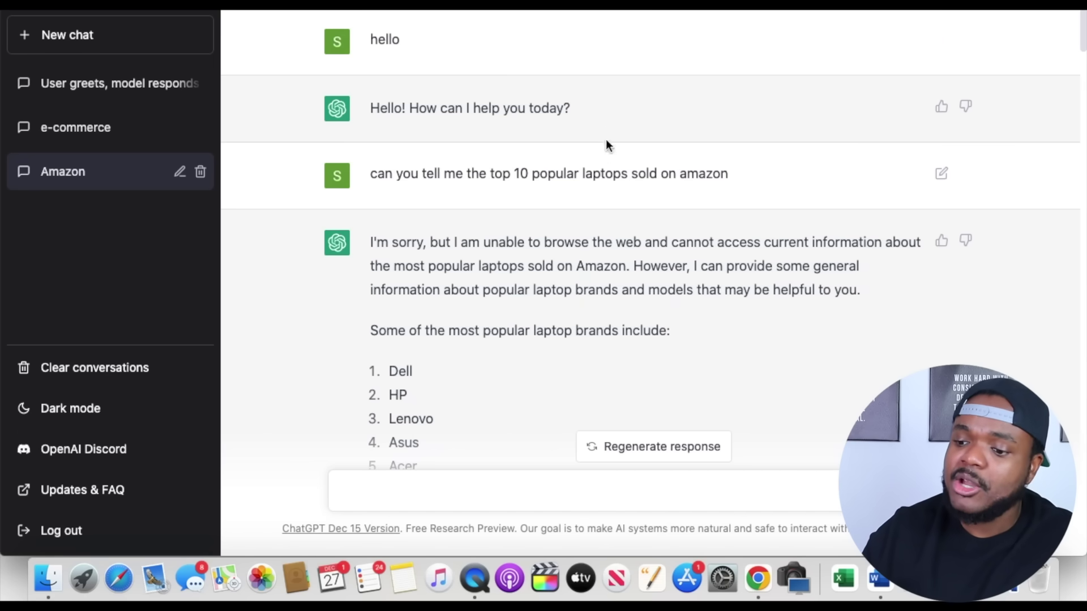
scroll(715, 196, down, 10)
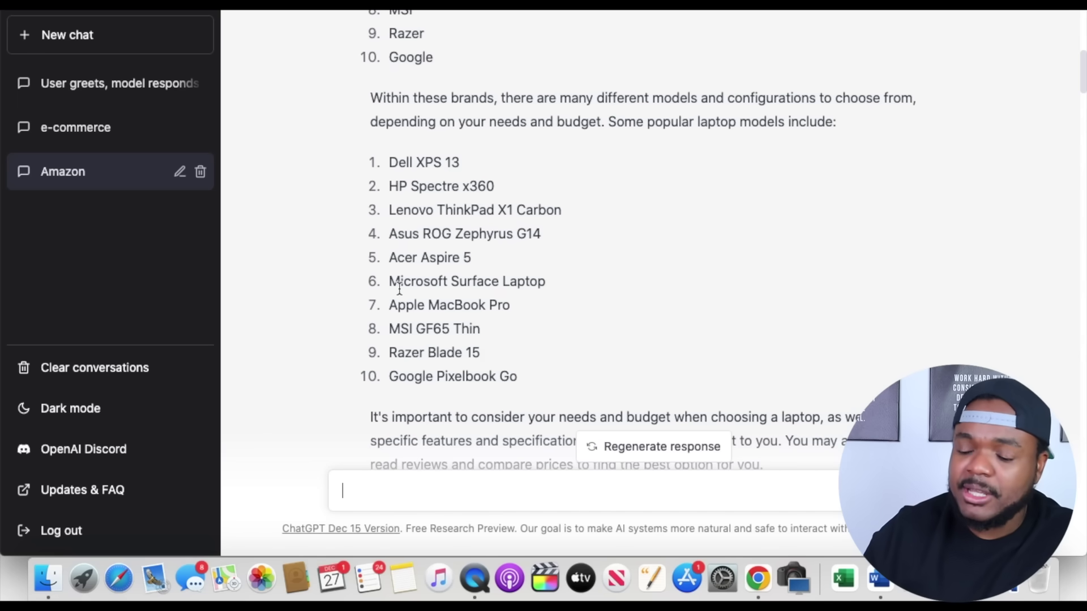
scroll(466, 306, down, 8)
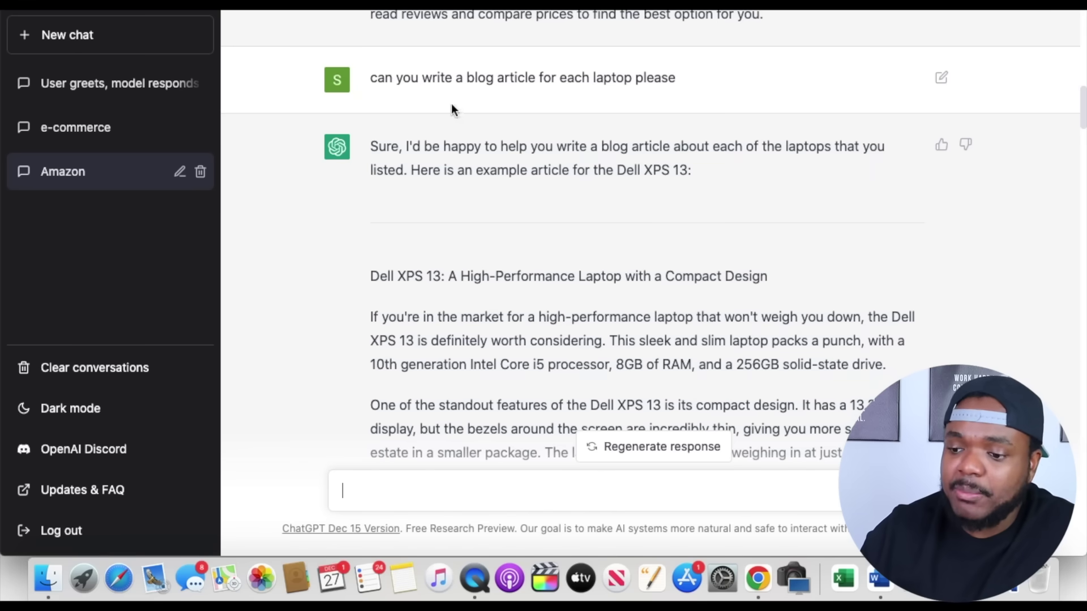
scroll(442, 153, down, 2)
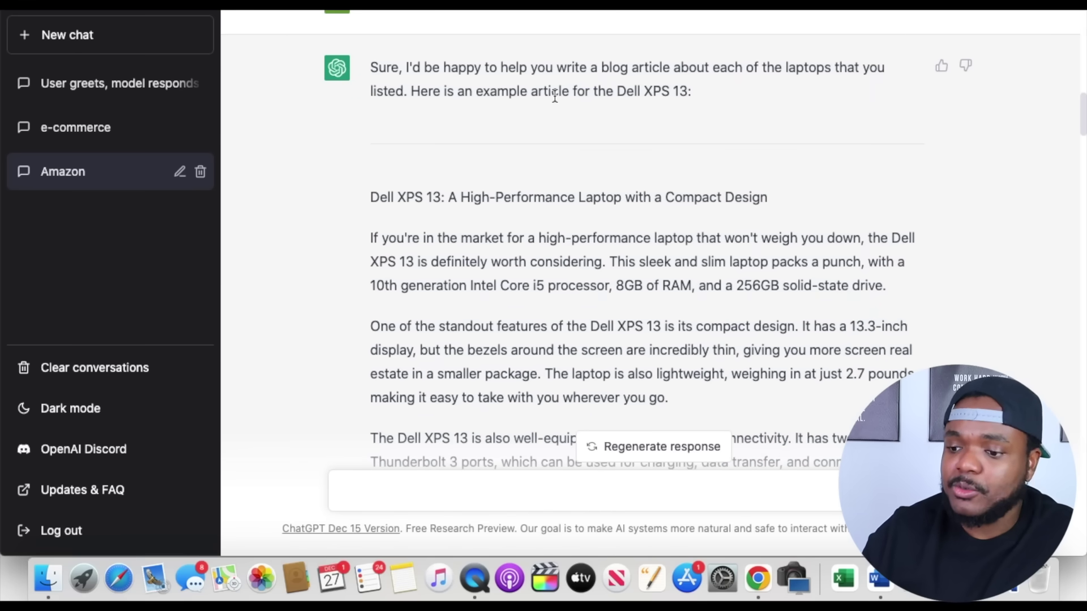
scroll(555, 98, down, 20)
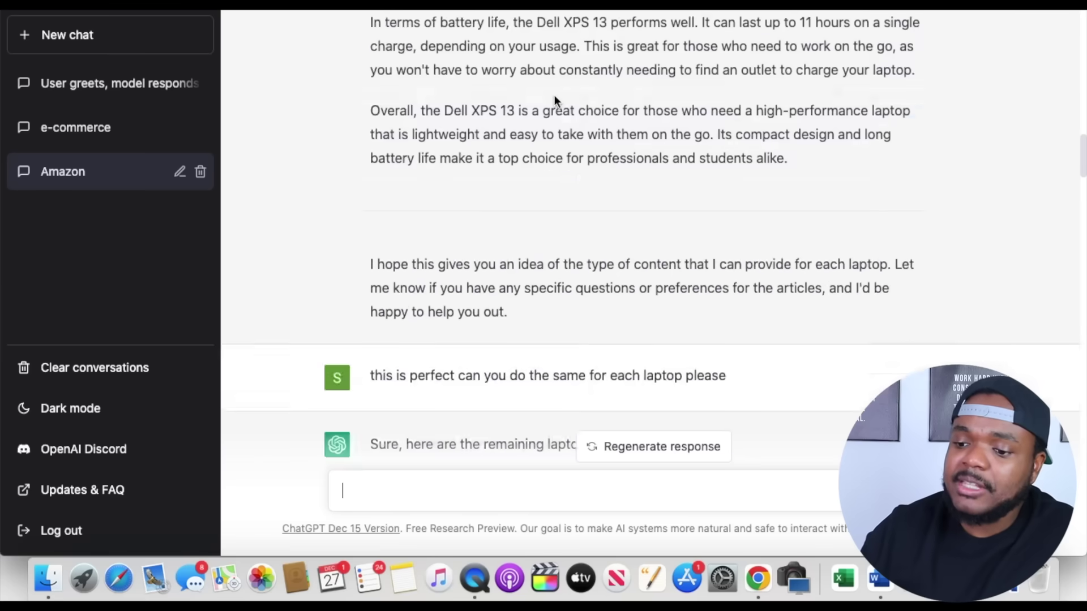
scroll(554, 98, down, 5)
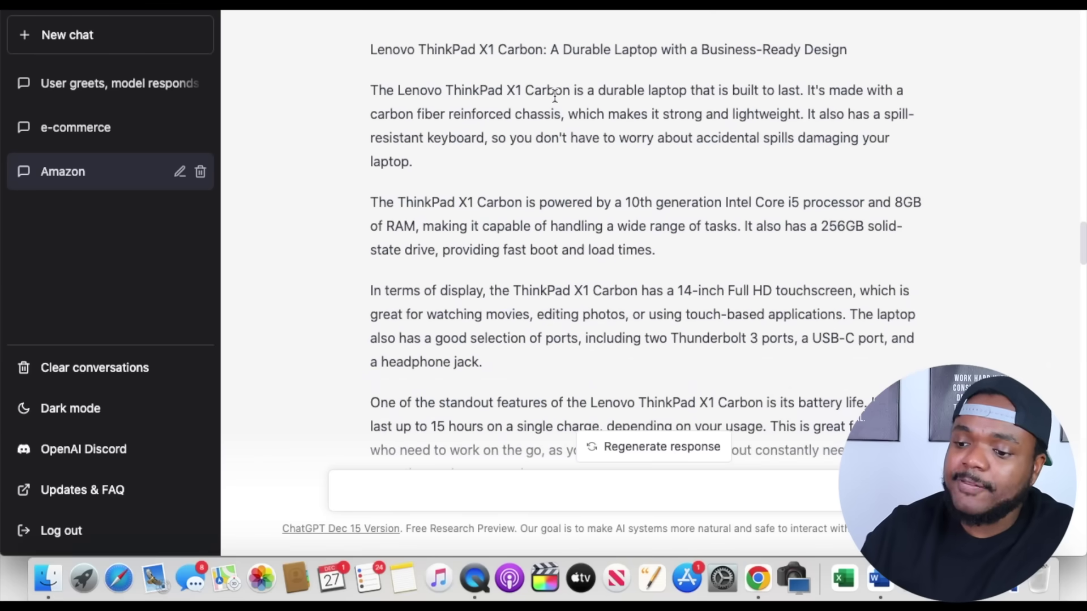
scroll(554, 96, down, 14)
scroll(555, 97, down, 6)
scroll(554, 96, down, 5)
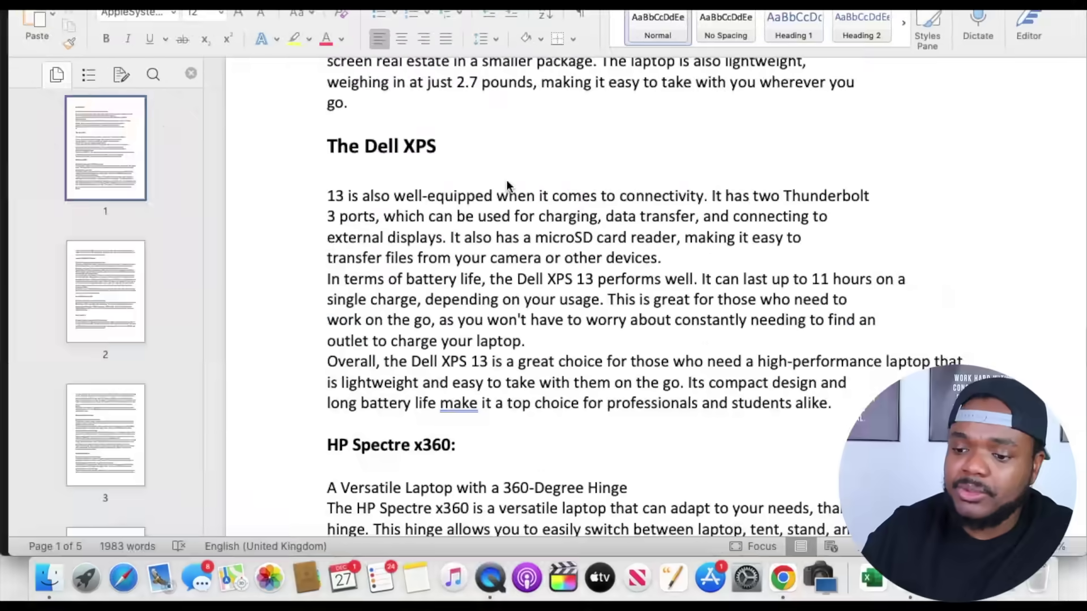
scroll(507, 180, up, 3)
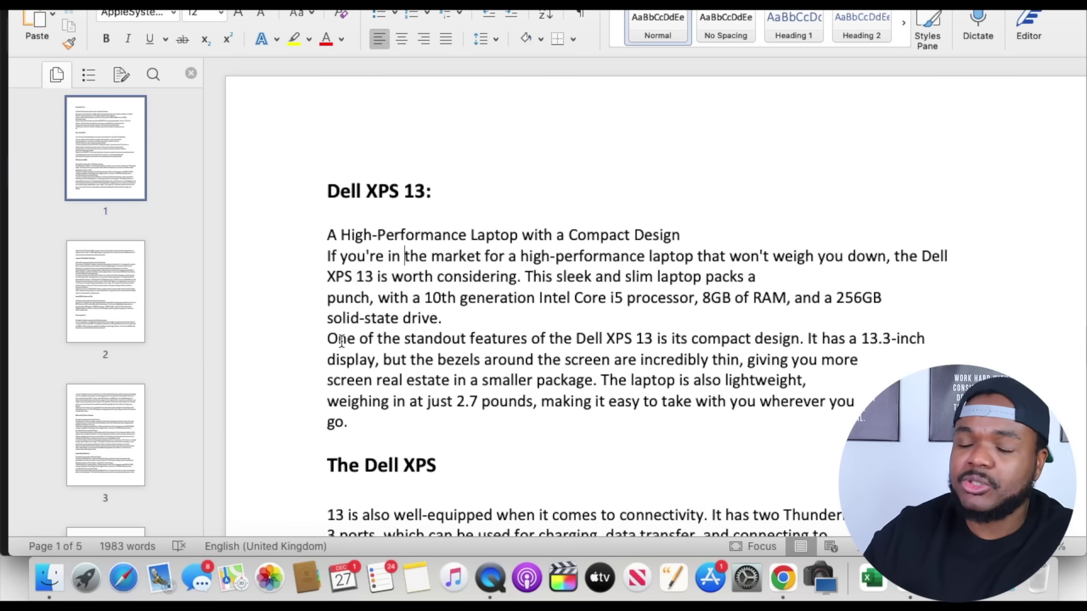
Read the Word laptop reviews through the Dell XPS 13 battery life and verdict.
scroll(480, 353, down, 3)
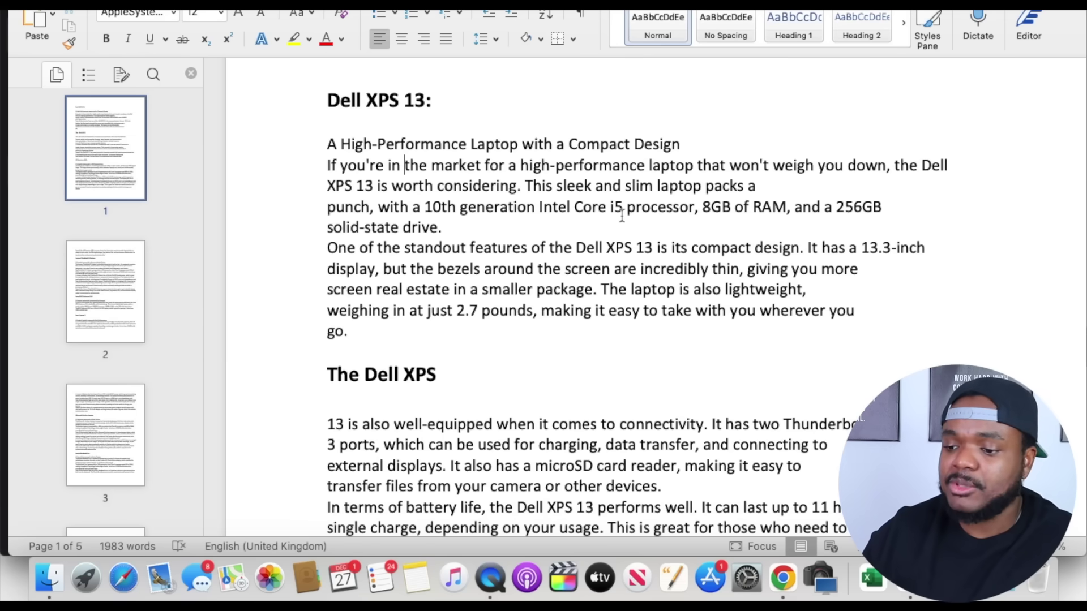
scroll(630, 232, down, 4)
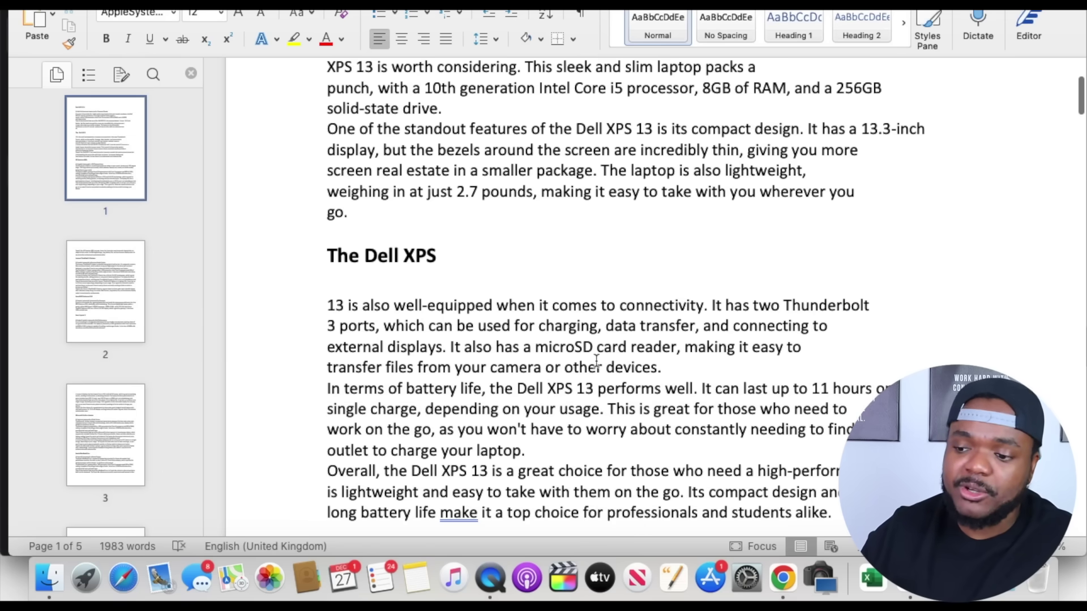
scroll(596, 360, up, 6)
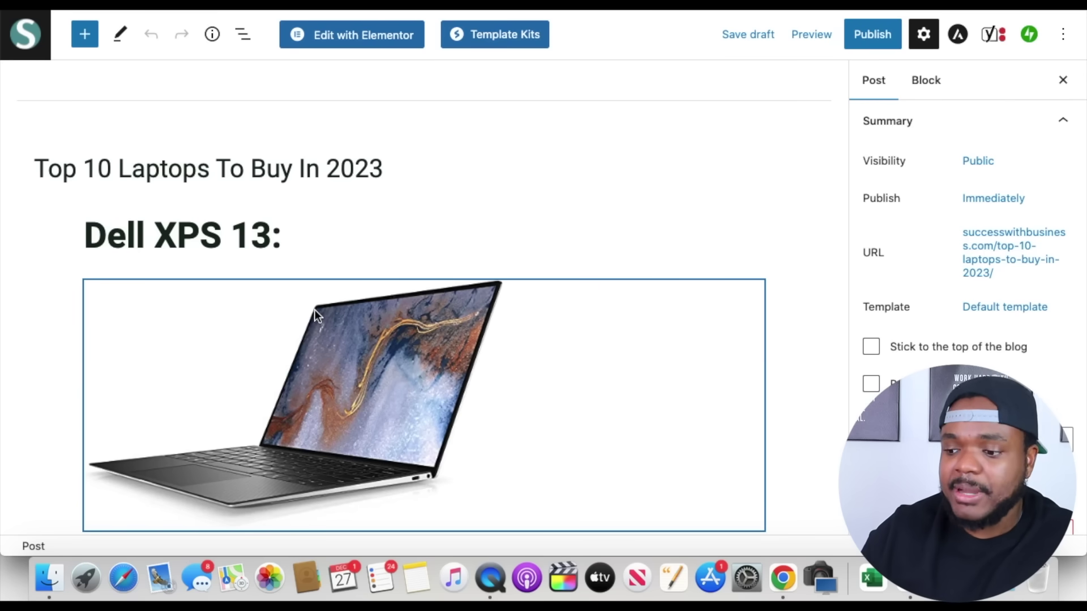
Check the 'Top 10 Laptops To Buy In 2023' review and Amazon block, then preview it live.
click(66, 164)
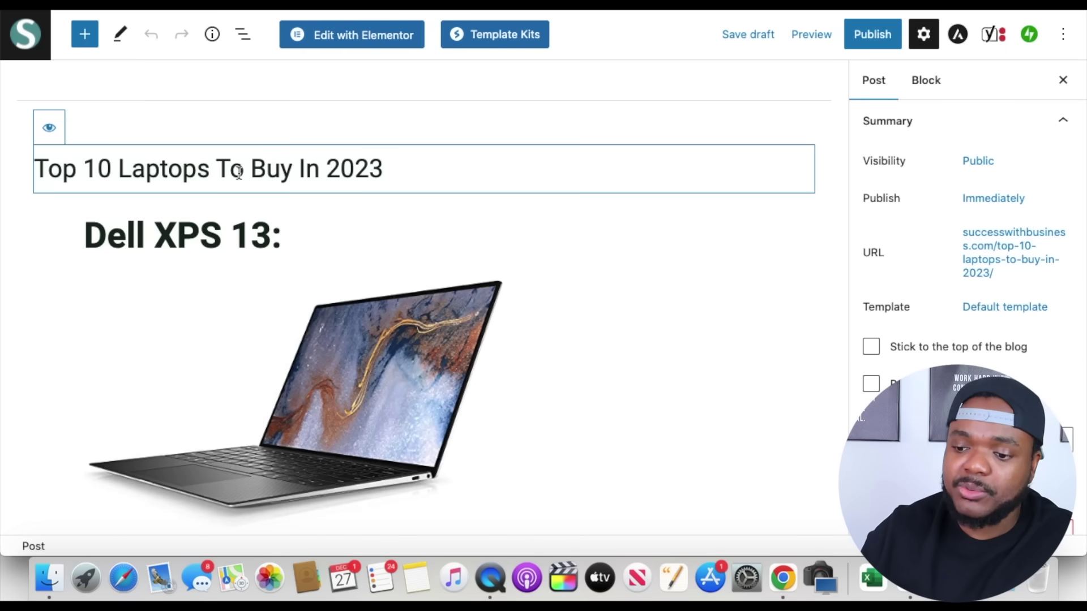
scroll(327, 201, up, 2)
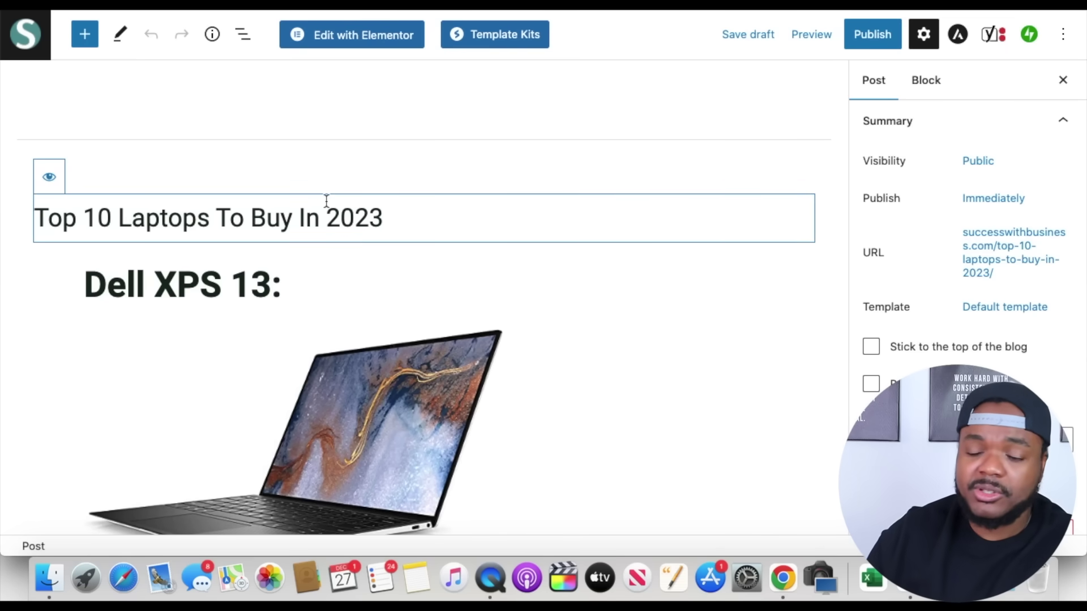
scroll(326, 201, down, 10)
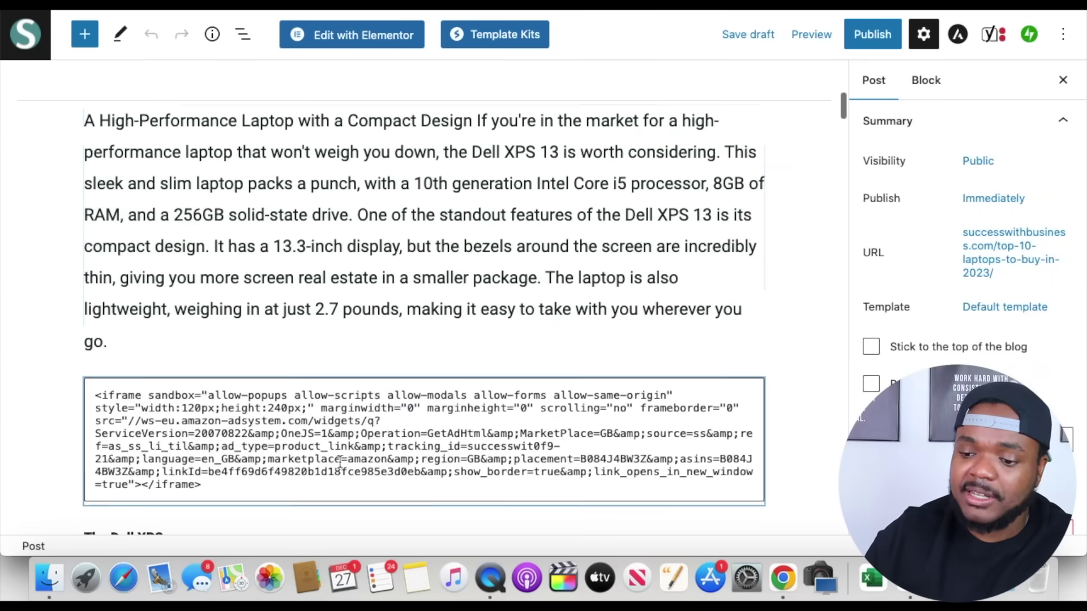
scroll(393, 422, up, 8)
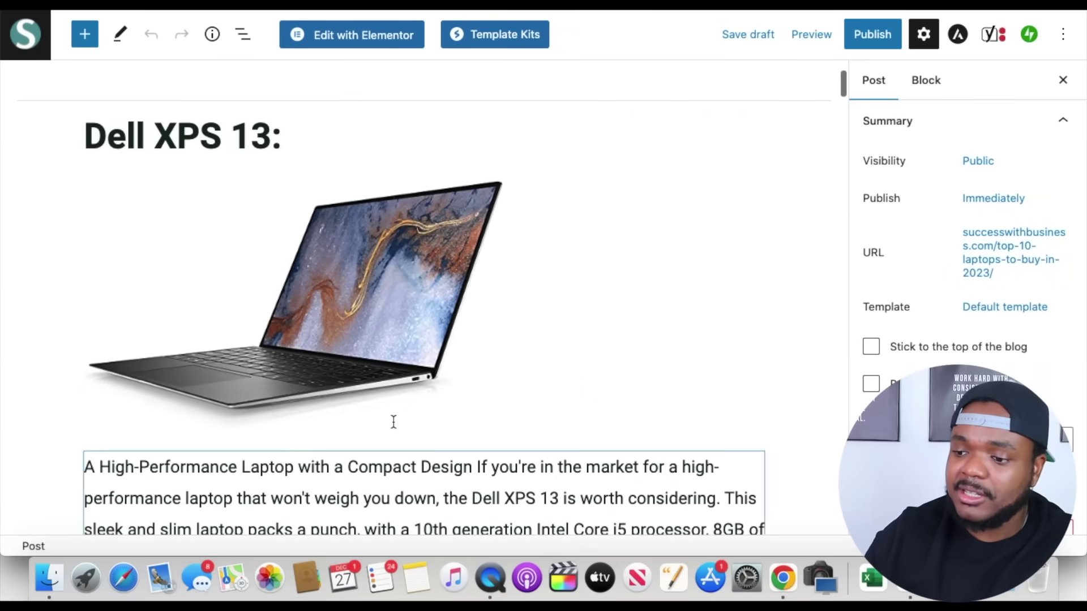
click(811, 35)
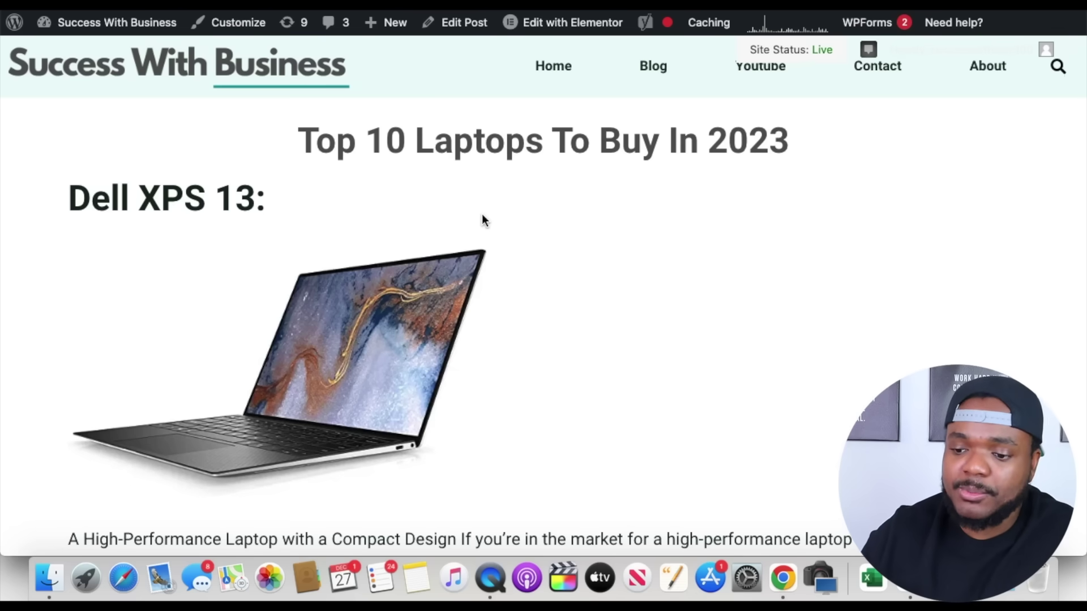
Follow the Dell XPS 13 amazon.co.uk Shop now link to the product page.
scroll(483, 220, down, 4)
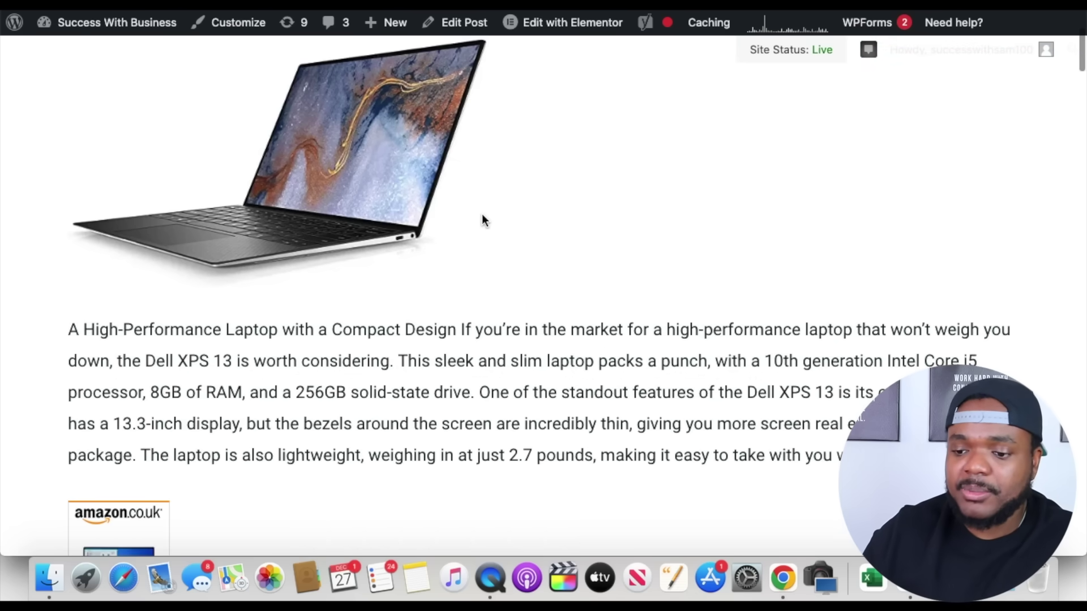
scroll(172, 347, up, 3)
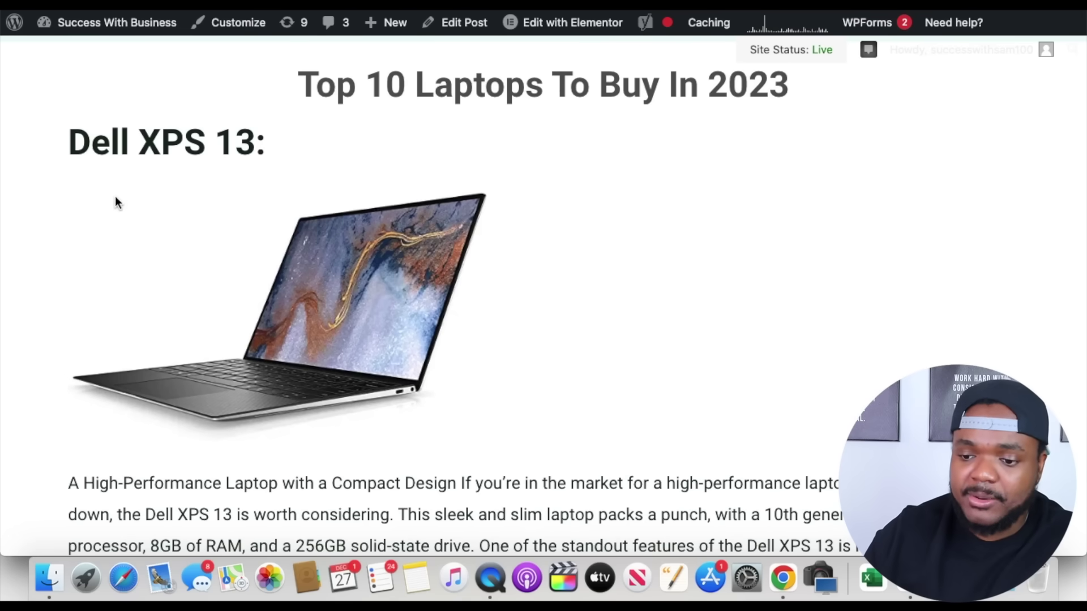
scroll(126, 464, down, 1)
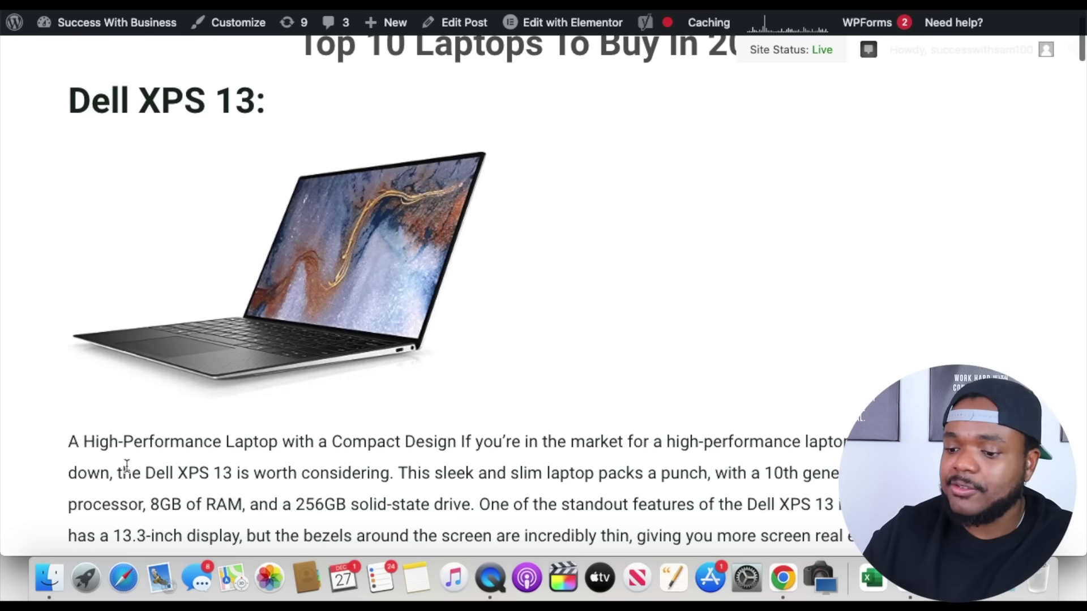
scroll(398, 479, down, 2)
scroll(399, 479, down, 3)
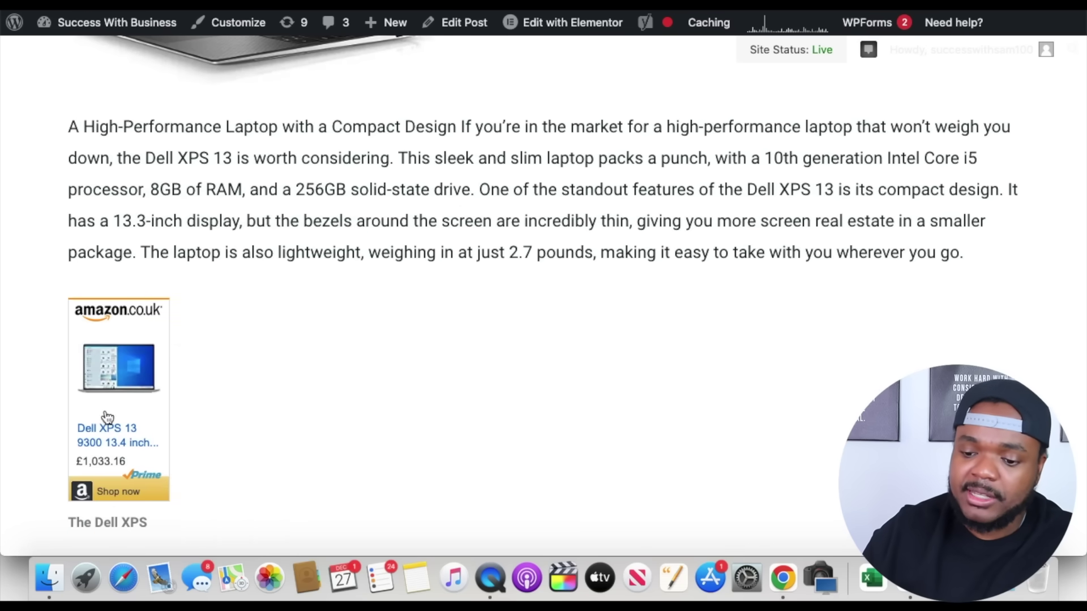
click(111, 491)
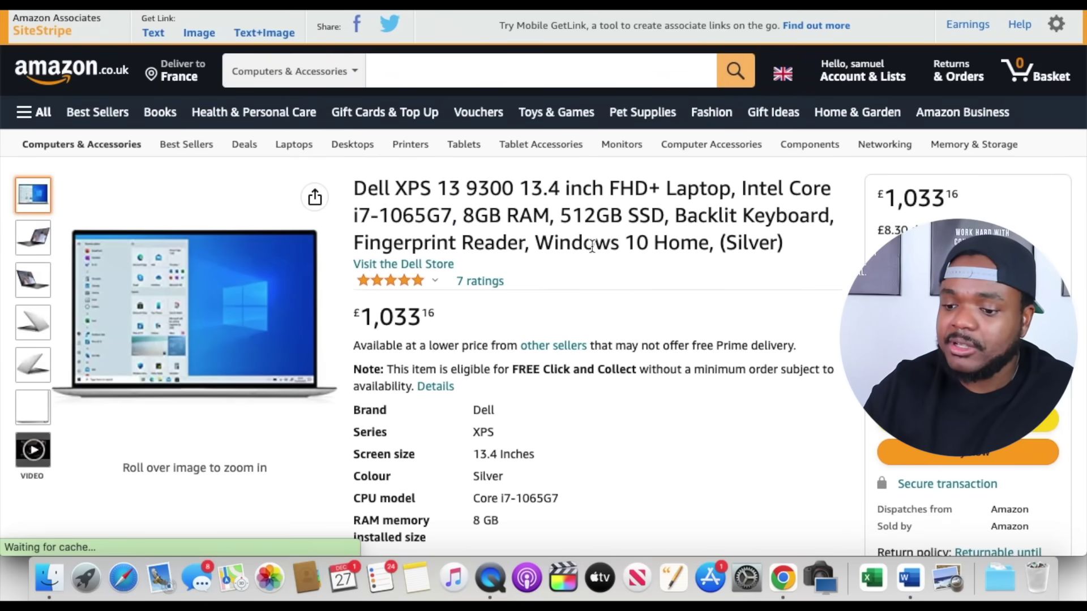
Highlight the £1,033.16 price on the Dell XPS 13 9300 Amazon page.
drag(439, 320, 373, 316)
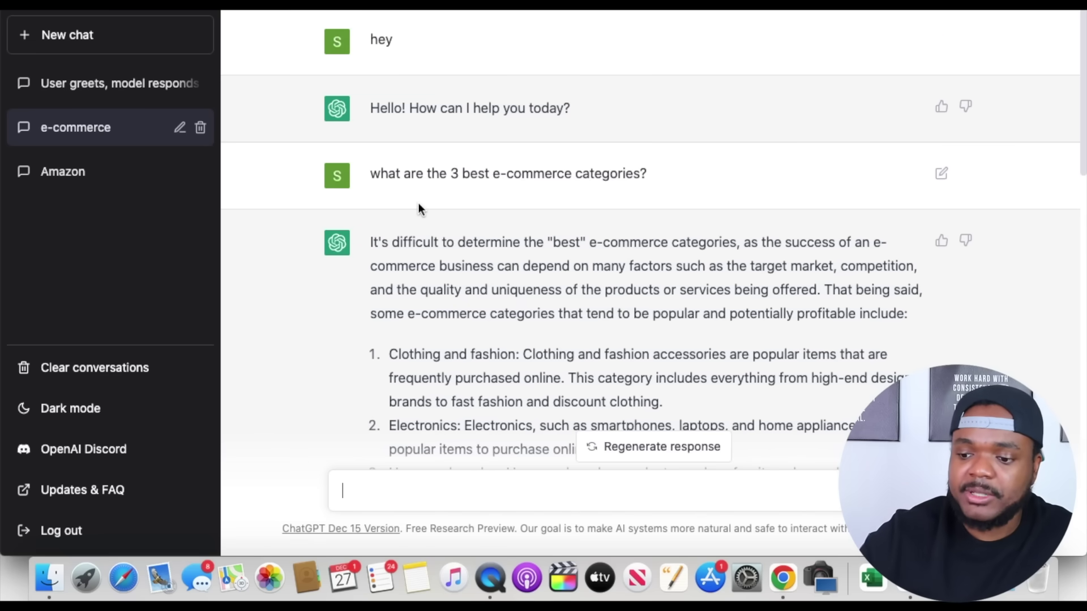
Scroll the e-commerce chat to the home and garden answer and select 'outdoor lighting'.
scroll(419, 205, down, 6)
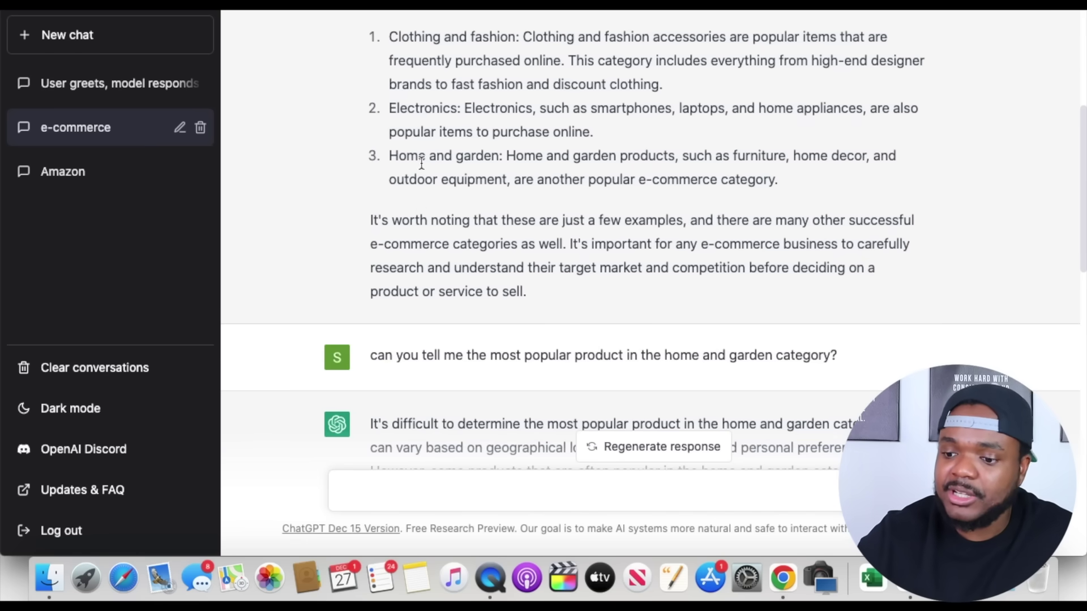
scroll(475, 155, down, 5)
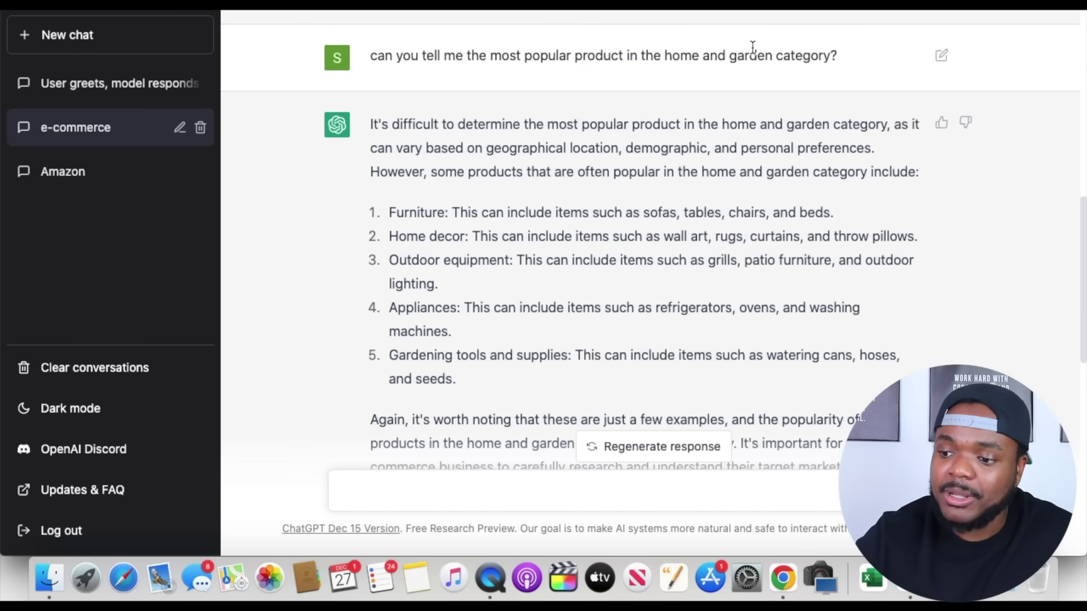
scroll(453, 114, down, 2)
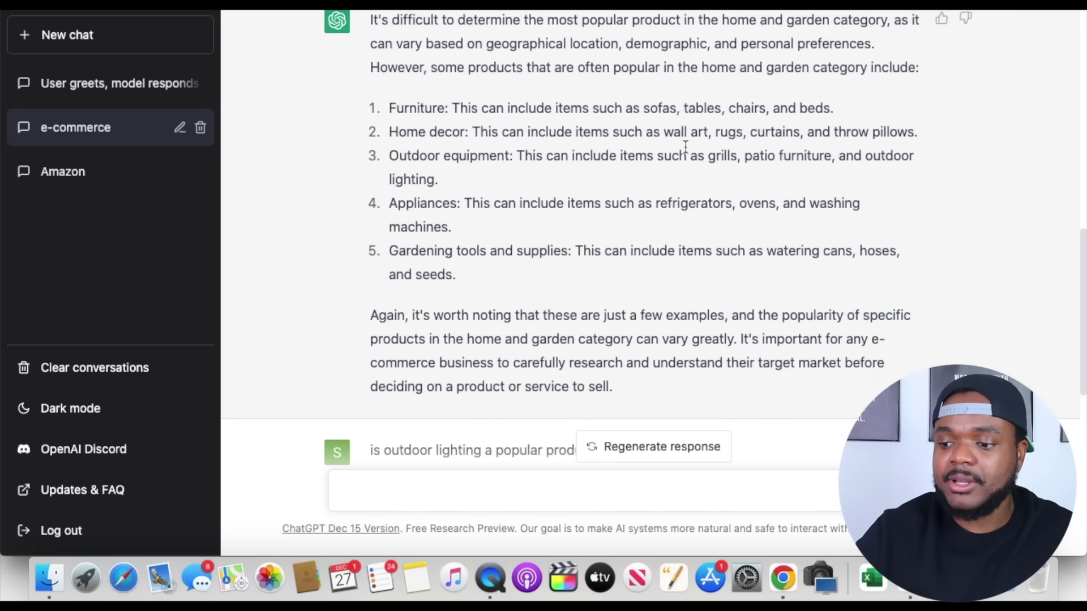
drag(866, 156, 881, 189)
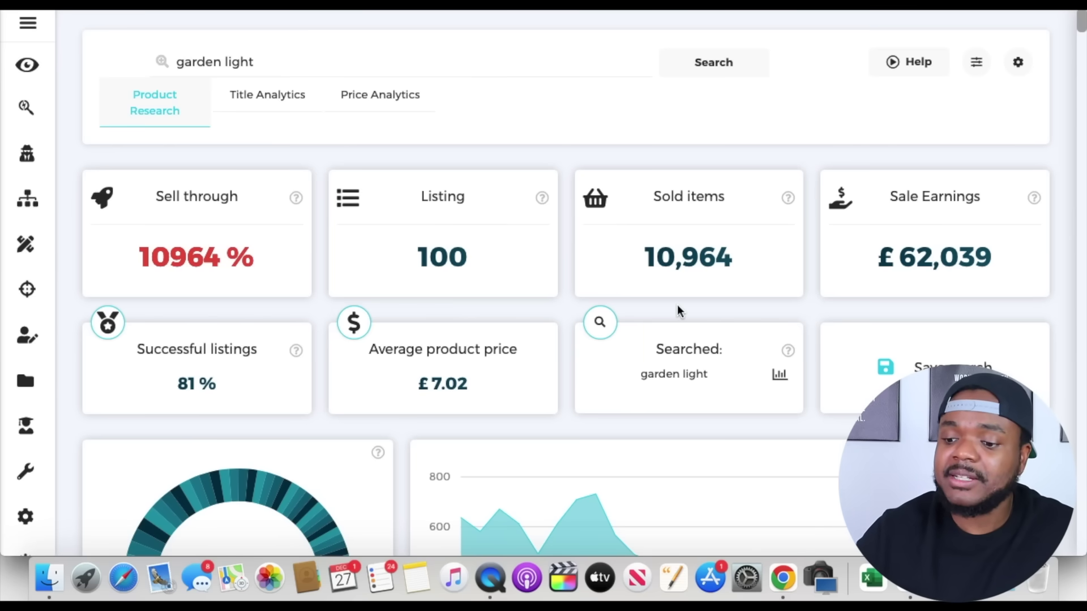
Open the 3600W LED Solar PIR Motion Sensor Wall Light listing from the garden light results.
scroll(679, 311, down, 10)
scroll(679, 310, down, 2)
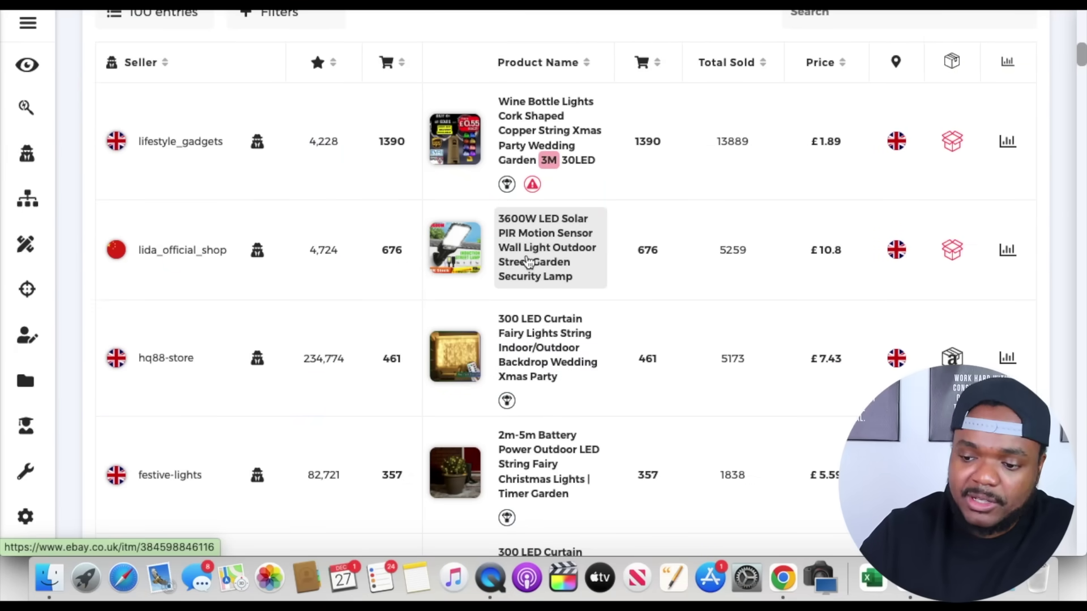
click(527, 261)
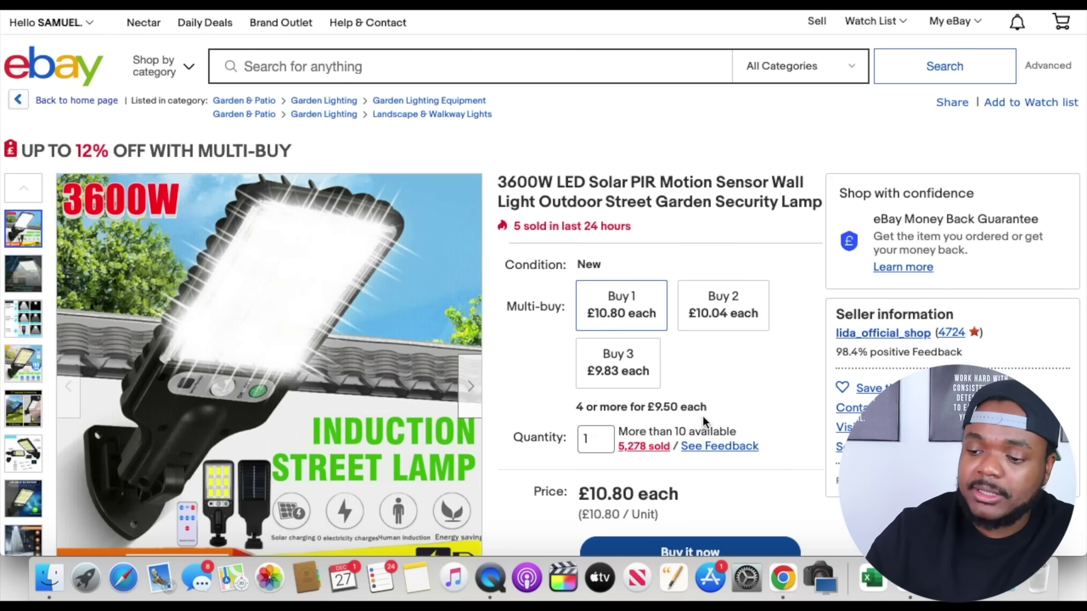